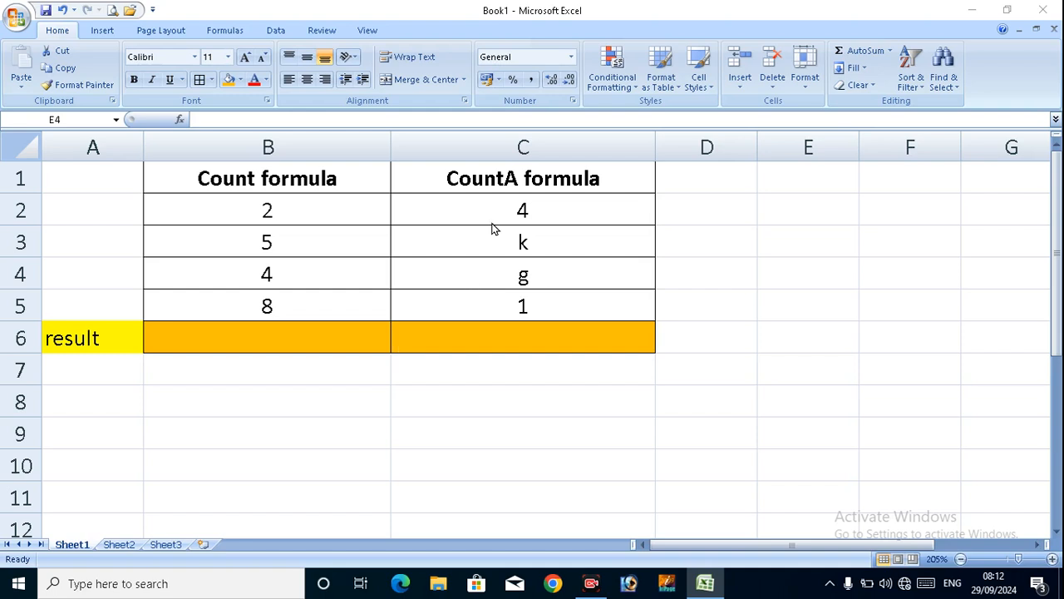
Enter a COUNT formula over B2:B5 in the result cell B6 and check it against its source values
{"action": "left_click", "coordinate": [333, 330]}
{"action": "left_click", "coordinate": [335, 346]}
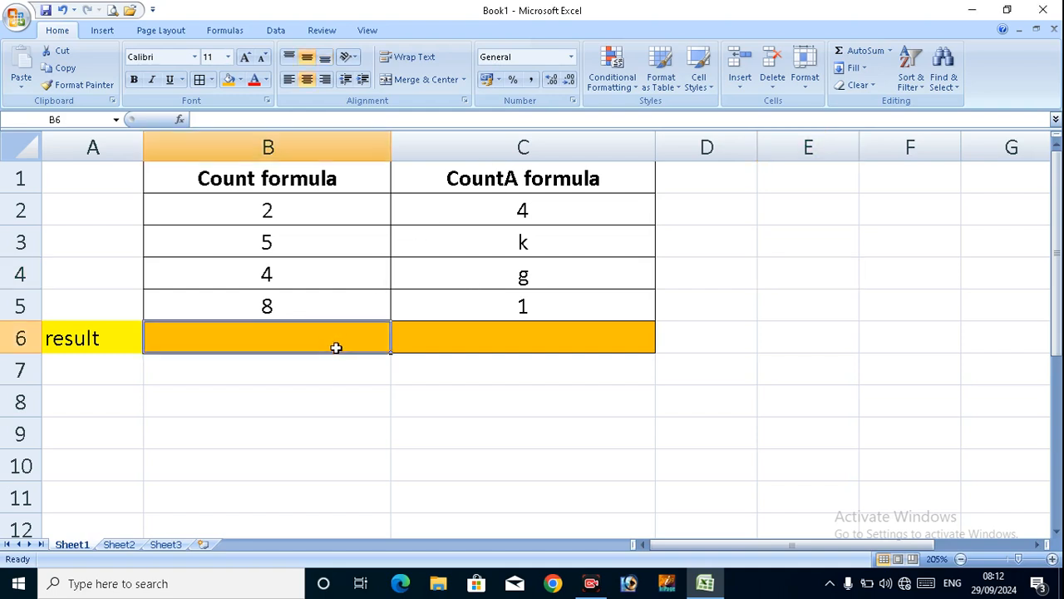
{"action": "left_click", "coordinate": [504, 349]}
{"action": "left_click", "coordinate": [377, 347]}
{"action": "type", "text": "=c"}
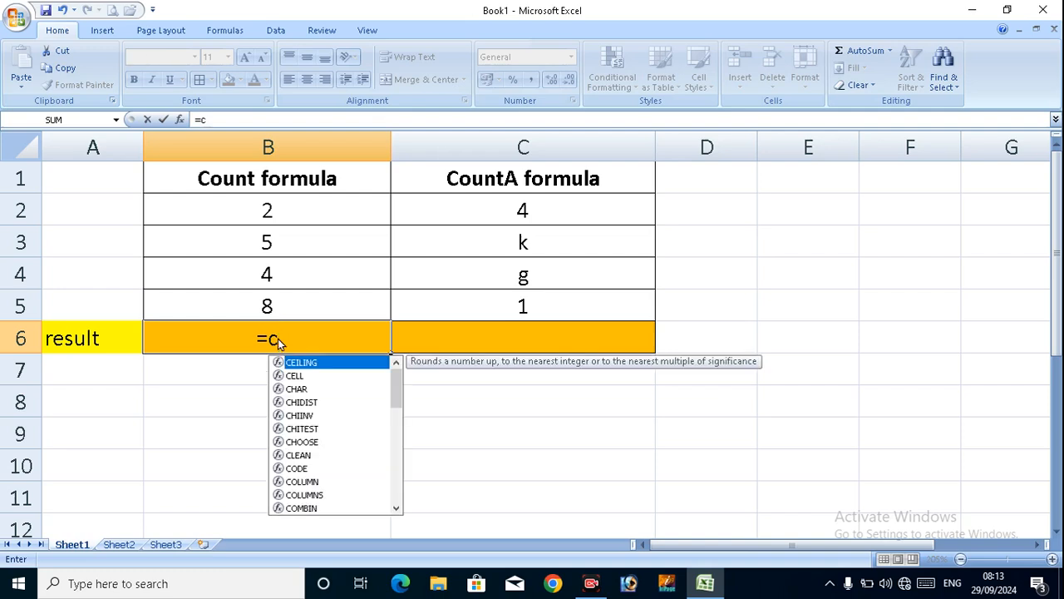
{"action": "type", "text": "oun"}
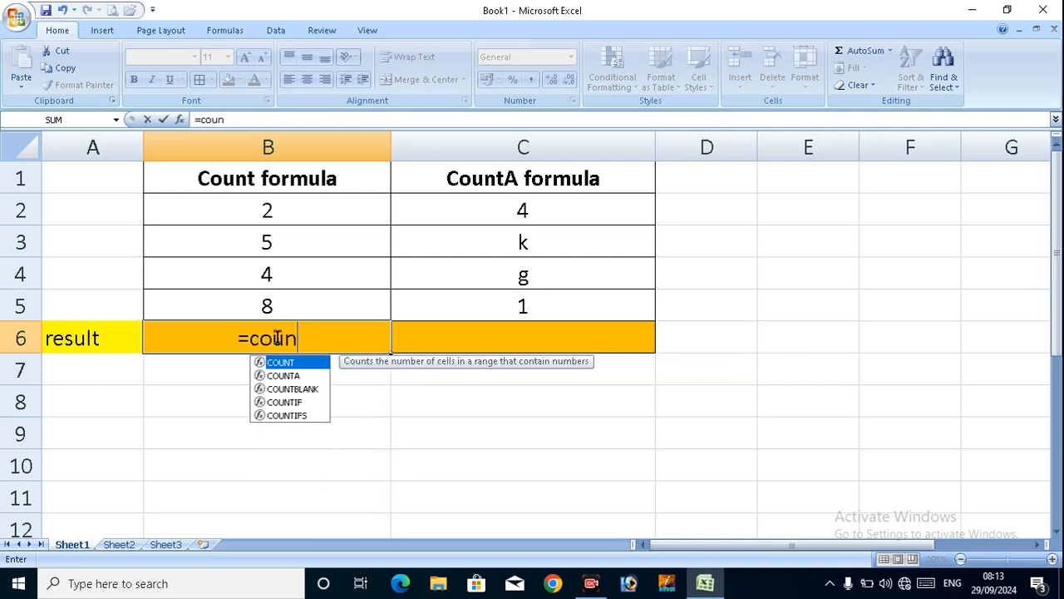
{"action": "key", "text": "Tab"}
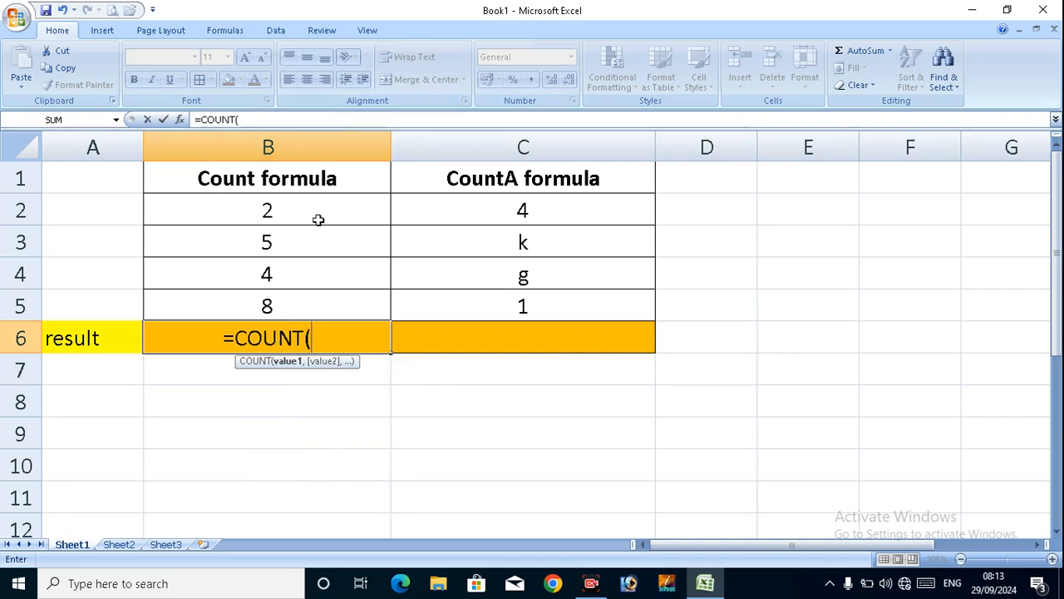
{"action": "left_click_drag", "start_coordinate": [288, 213], "coordinate": [296, 303]}
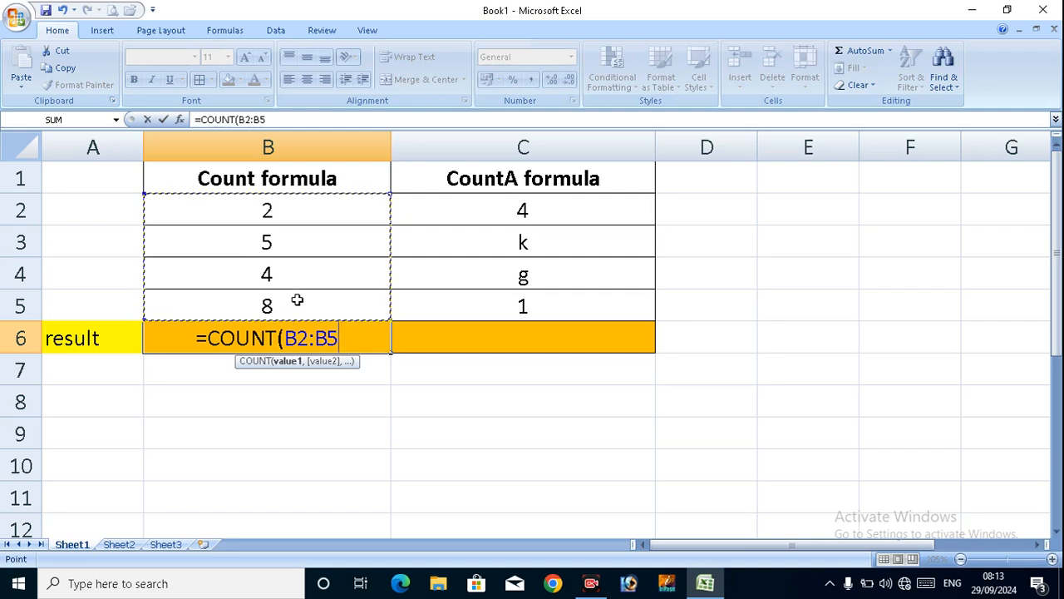
{"action": "key", "text": "Return"}
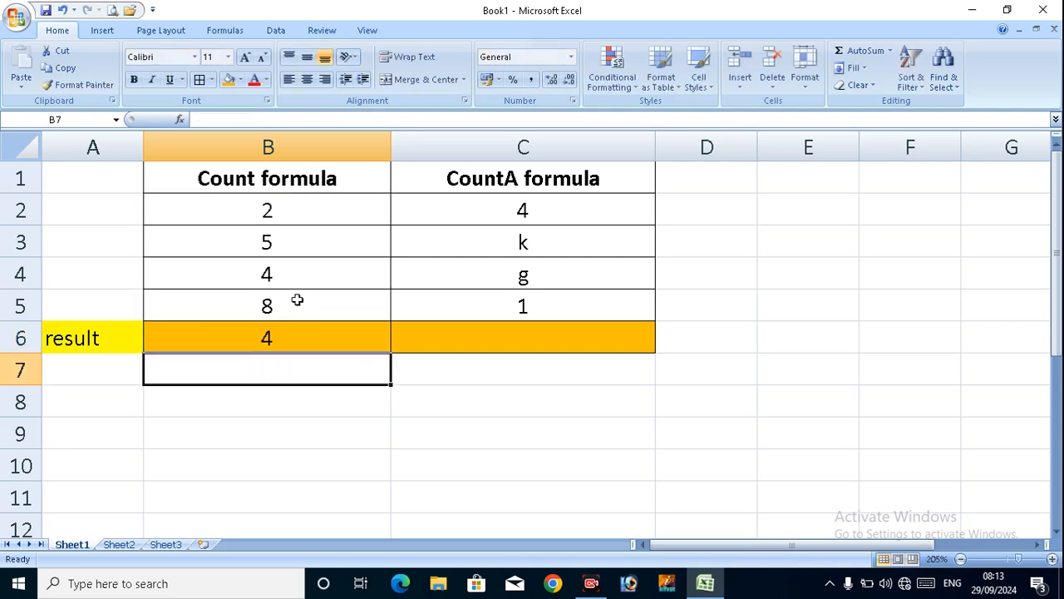
{"action": "left_click", "coordinate": [283, 335]}
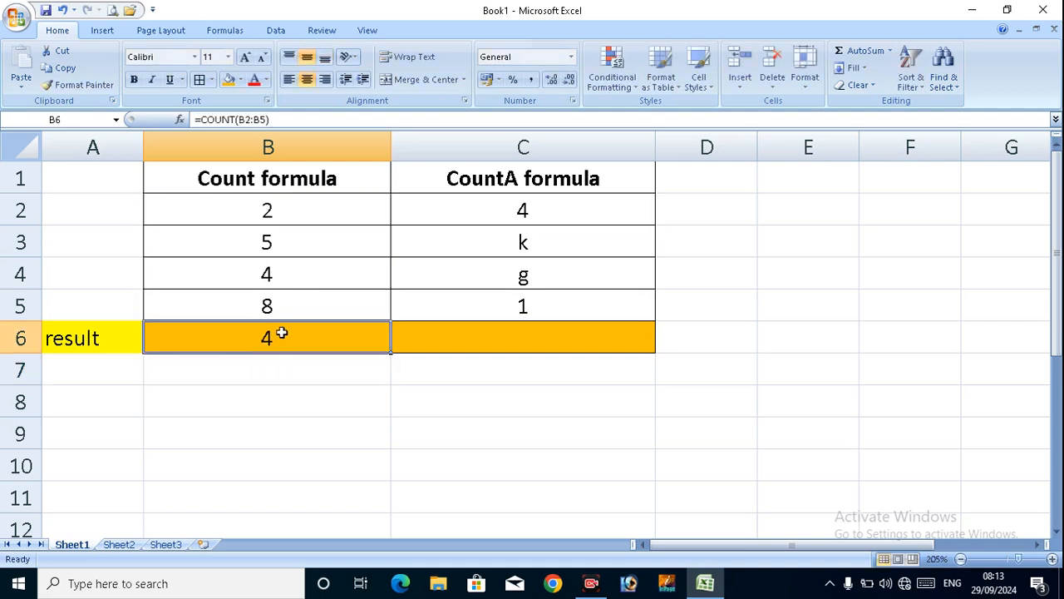
{"action": "left_click_drag", "start_coordinate": [274, 220], "coordinate": [293, 293]}
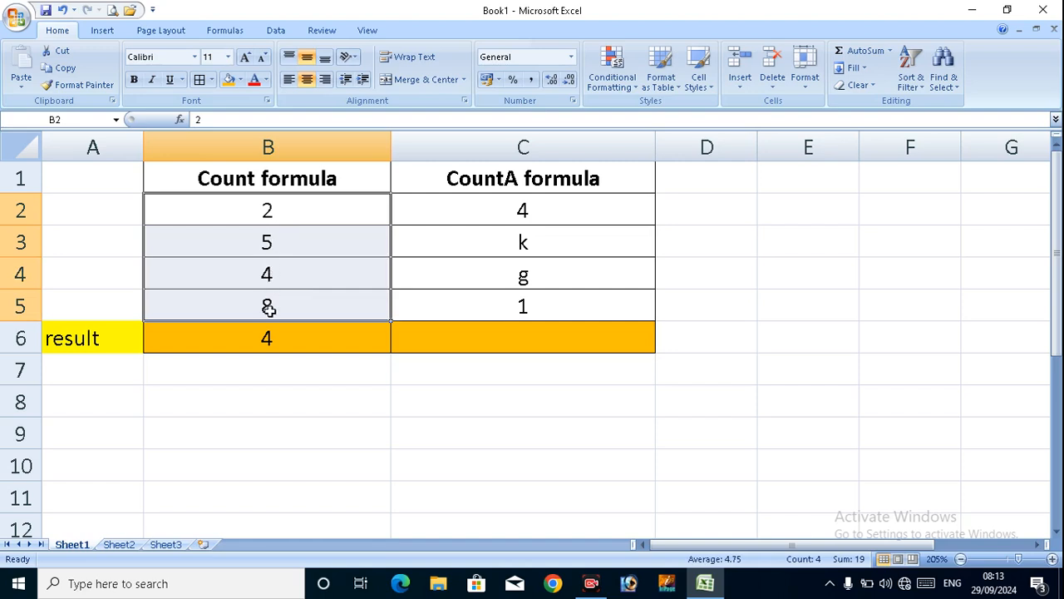
{"action": "left_click", "coordinate": [272, 335]}
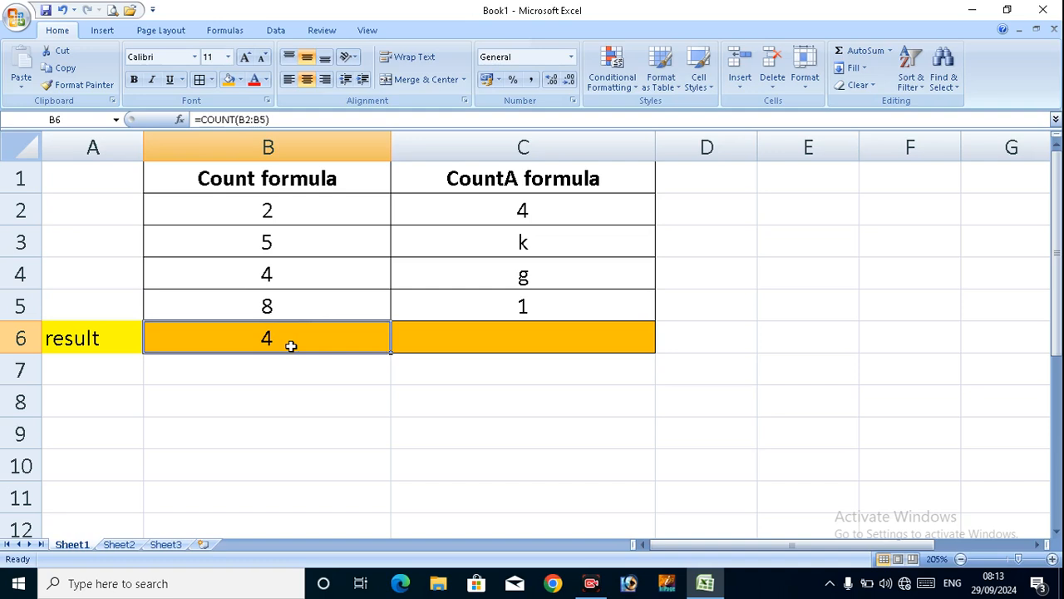
Replace the number in cell B4 with the letter t and check the COUNT formula in B6
{"action": "left_click", "coordinate": [269, 274]}
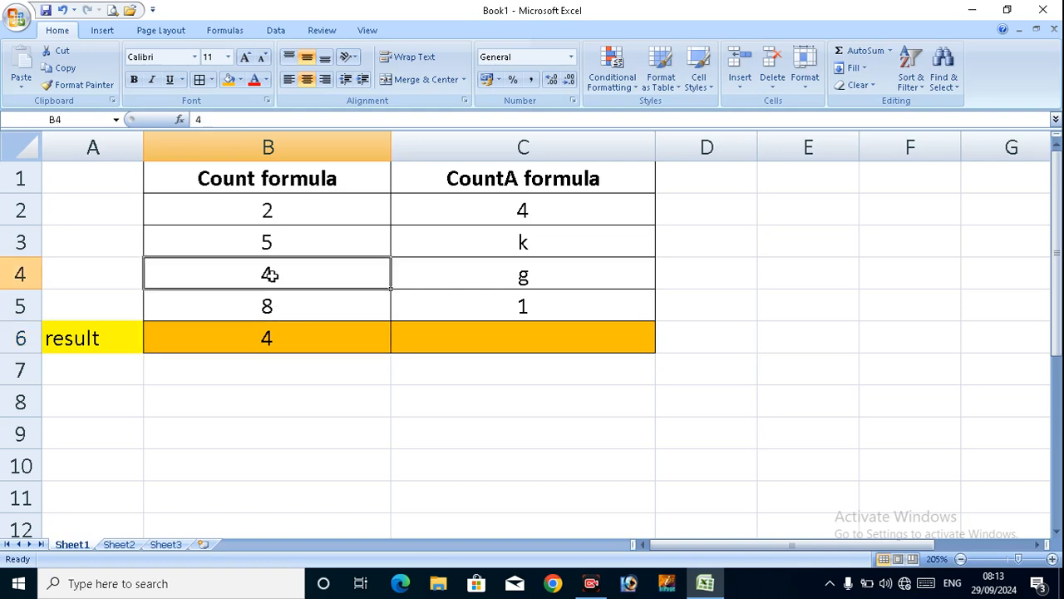
{"action": "type", "text": "t"}
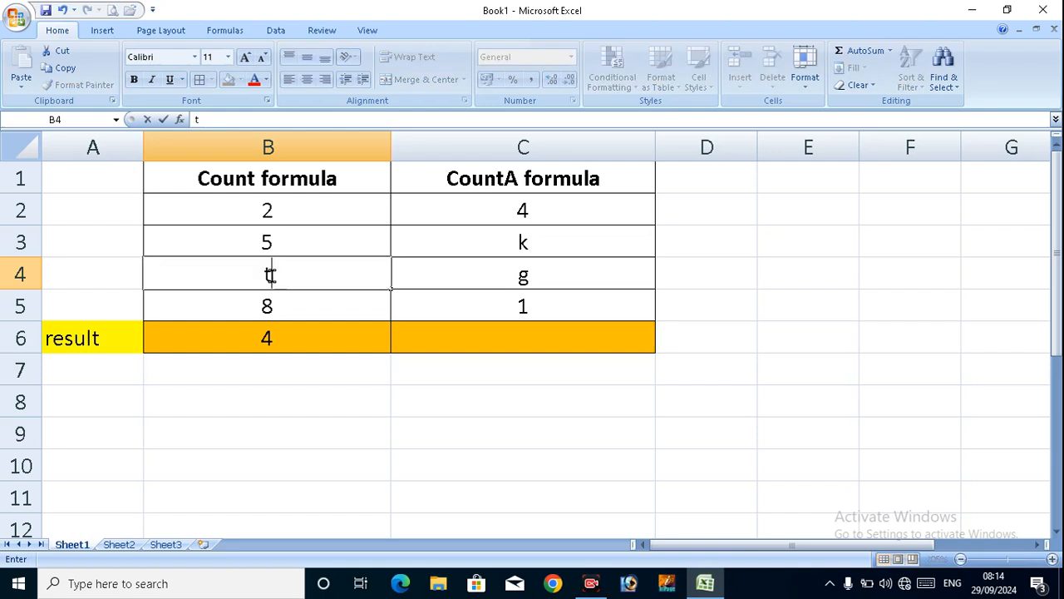
{"action": "left_click", "coordinate": [301, 332]}
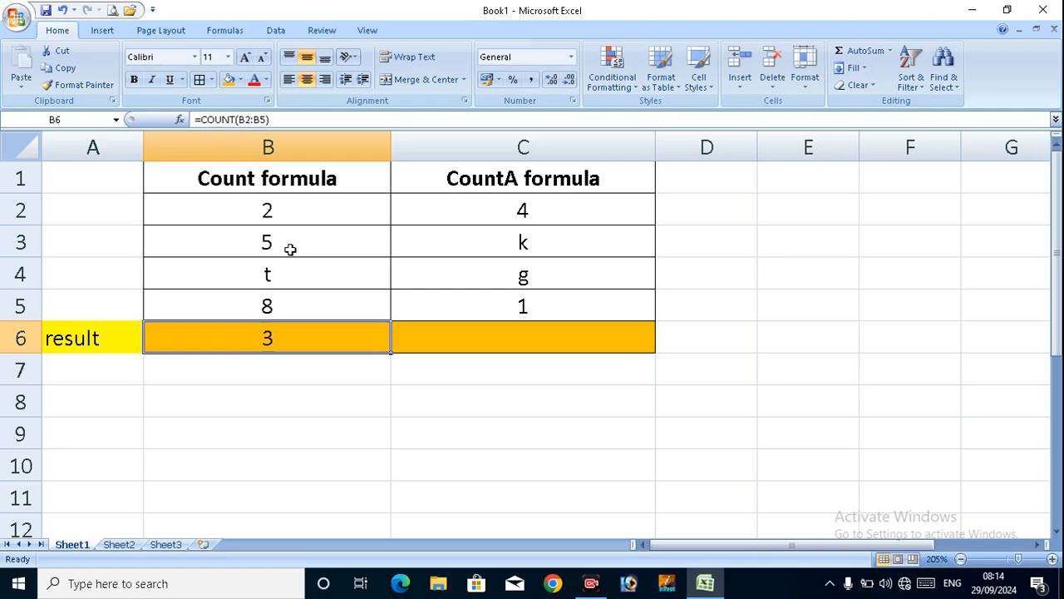
{"action": "double_click", "coordinate": [277, 344]}
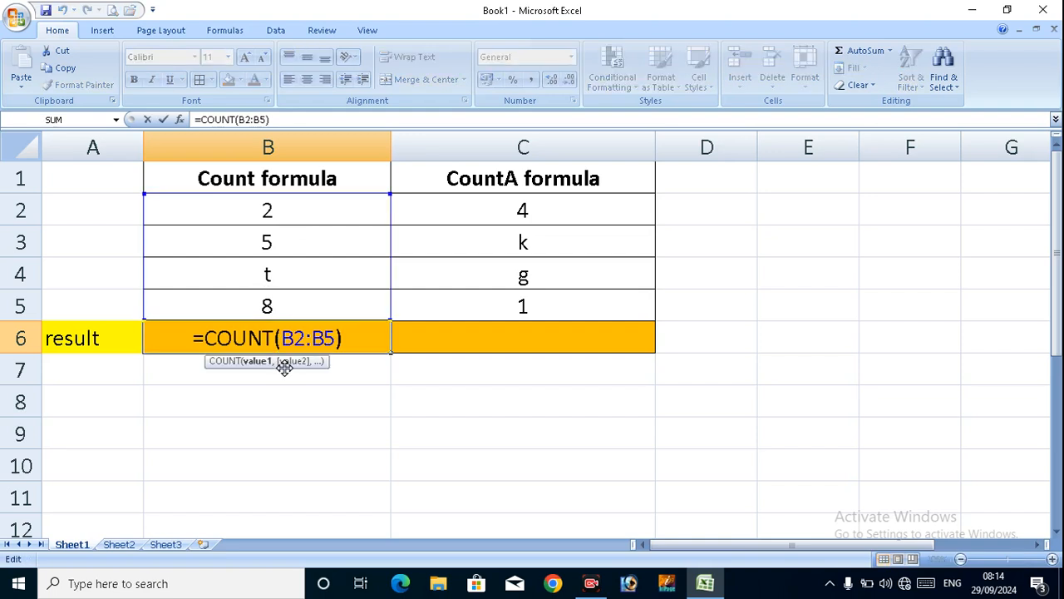
{"action": "key", "text": "Return"}
Replace the number in cell B3 with the letter s and check the COUNT result in B6
{"action": "left_click", "coordinate": [281, 241]}
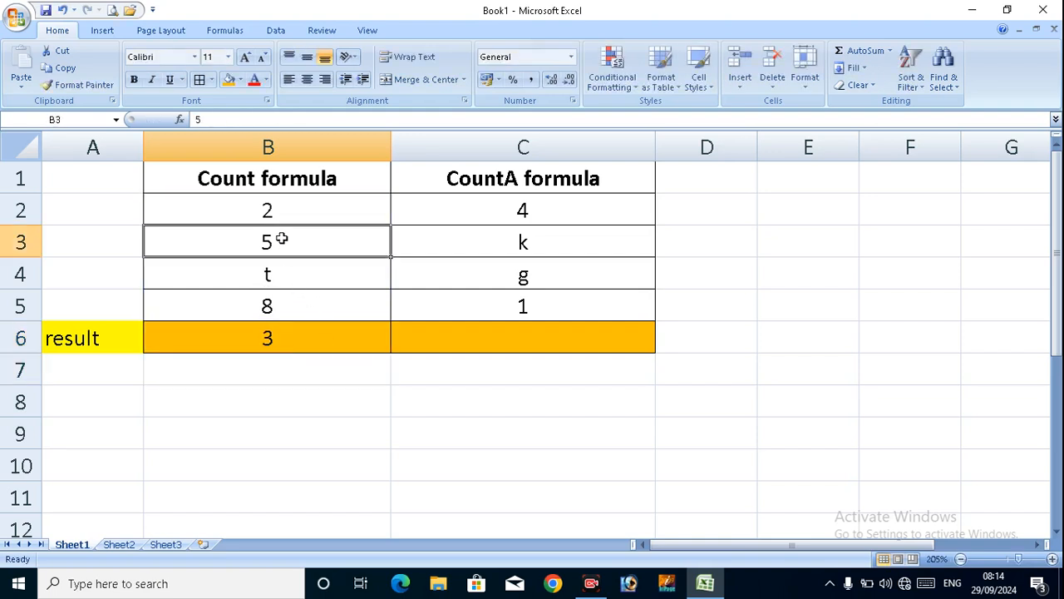
{"action": "type", "text": "s"}
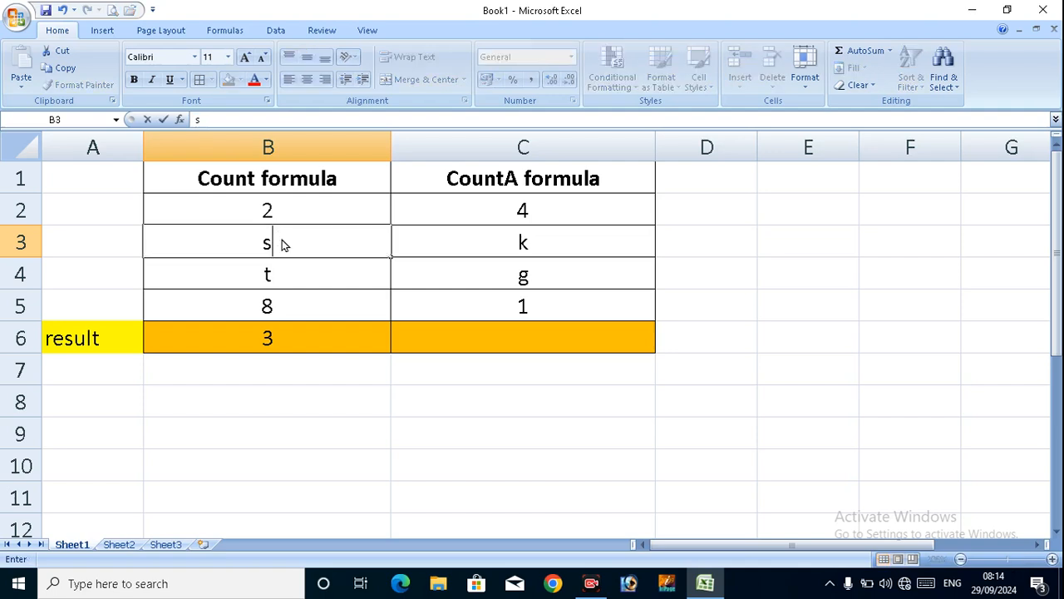
{"action": "left_click", "coordinate": [305, 349]}
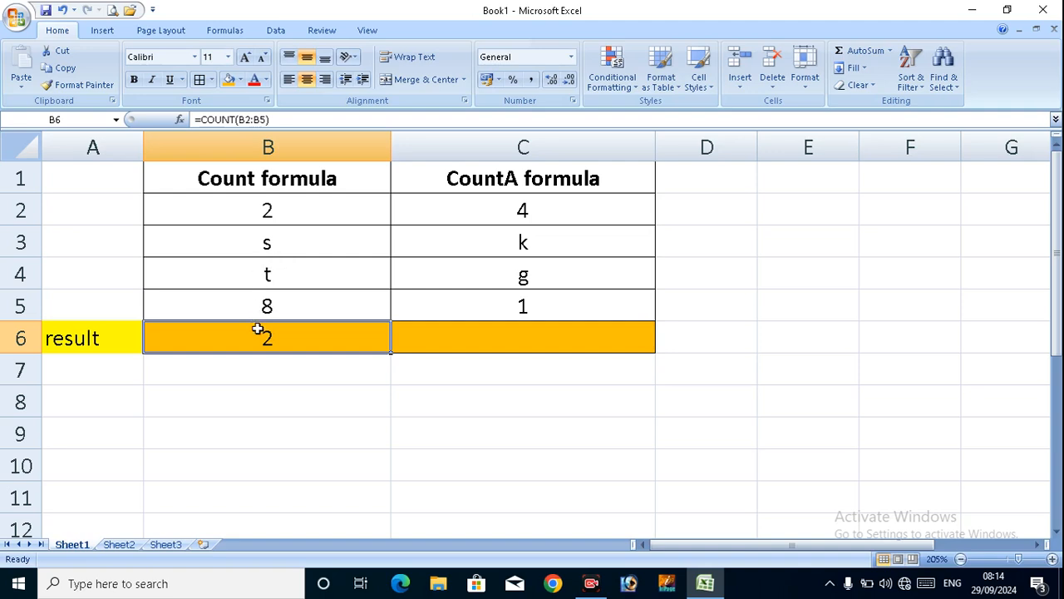
Enter a COUNTA formula over C2:C5 in the result cell C6
{"action": "left_click", "coordinate": [569, 338]}
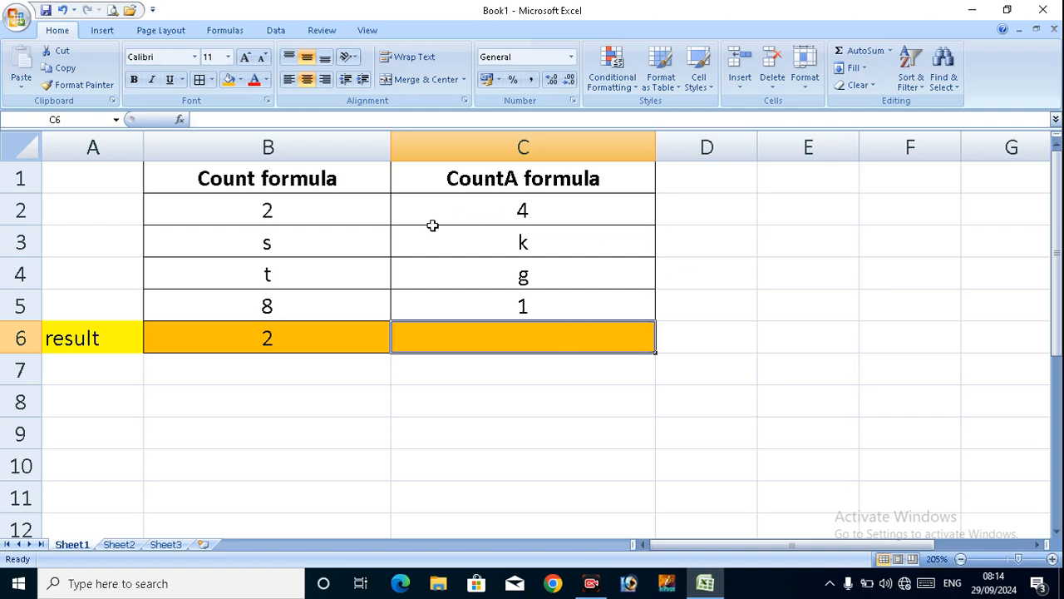
{"action": "left_click", "coordinate": [303, 264]}
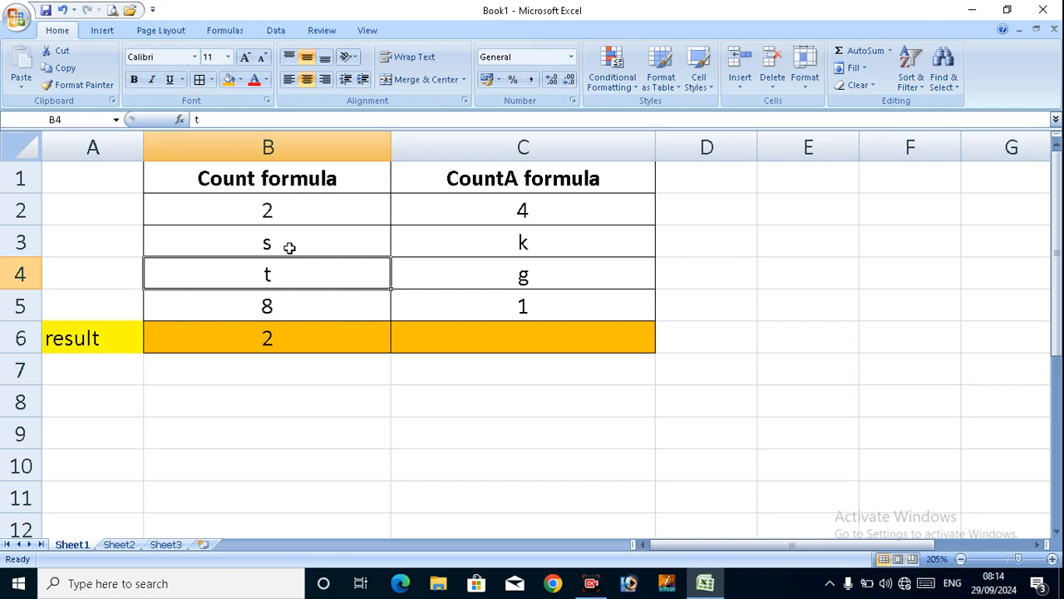
{"action": "left_click", "coordinate": [516, 339]}
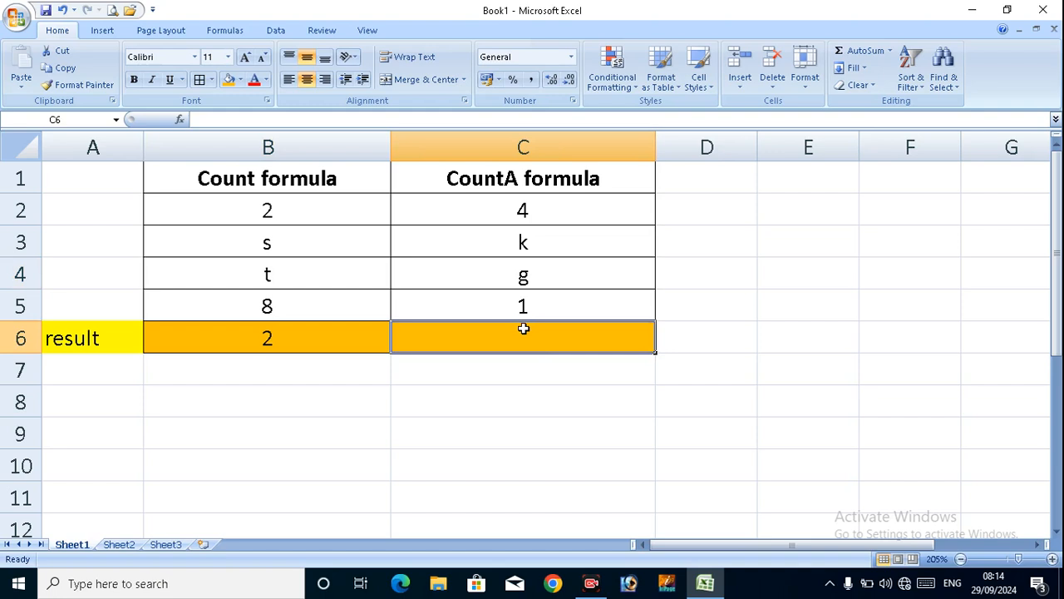
{"action": "type", "text": "="}
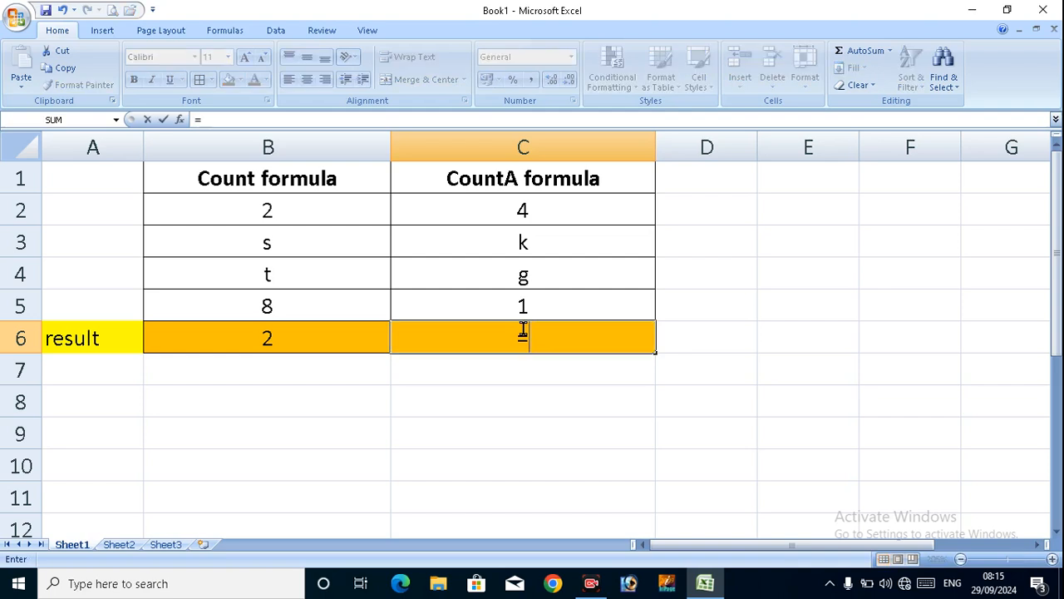
{"action": "type", "text": "count"}
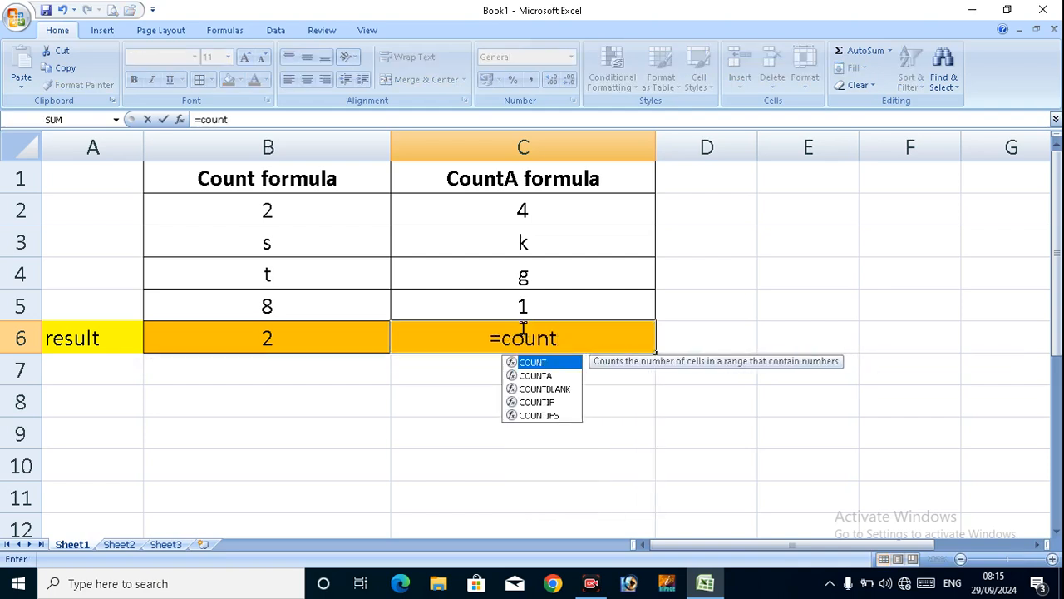
{"action": "key", "text": "Down"}
{"action": "key", "text": "Tab"}
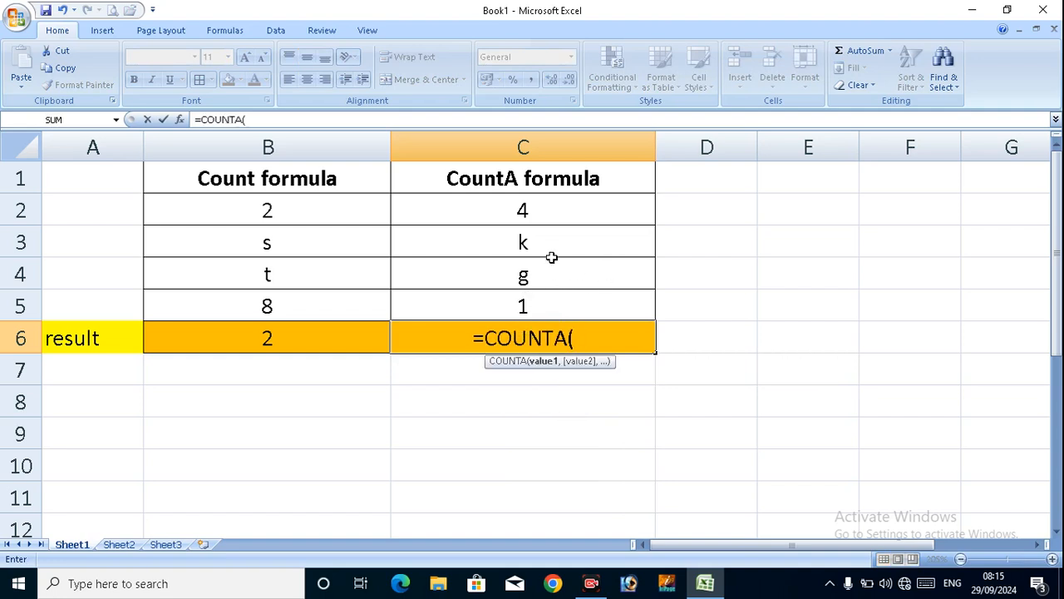
{"action": "left_click_drag", "start_coordinate": [554, 208], "coordinate": [571, 300]}
{"action": "key", "text": "Return"}
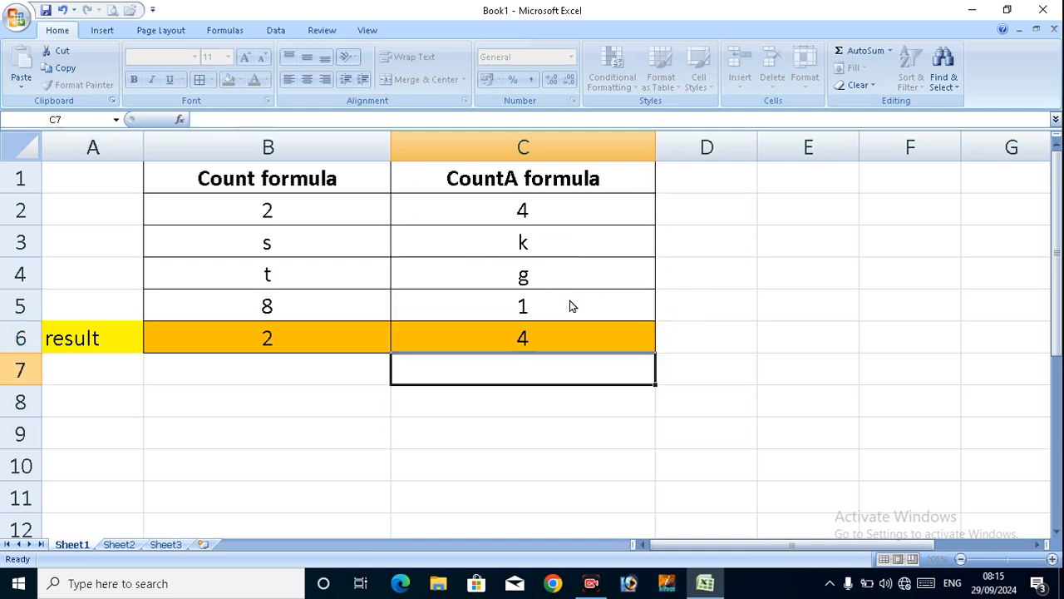
Compare the COUNTA result in C6 with its text and number cells and with the COUNT result in B6
{"action": "left_click", "coordinate": [556, 339]}
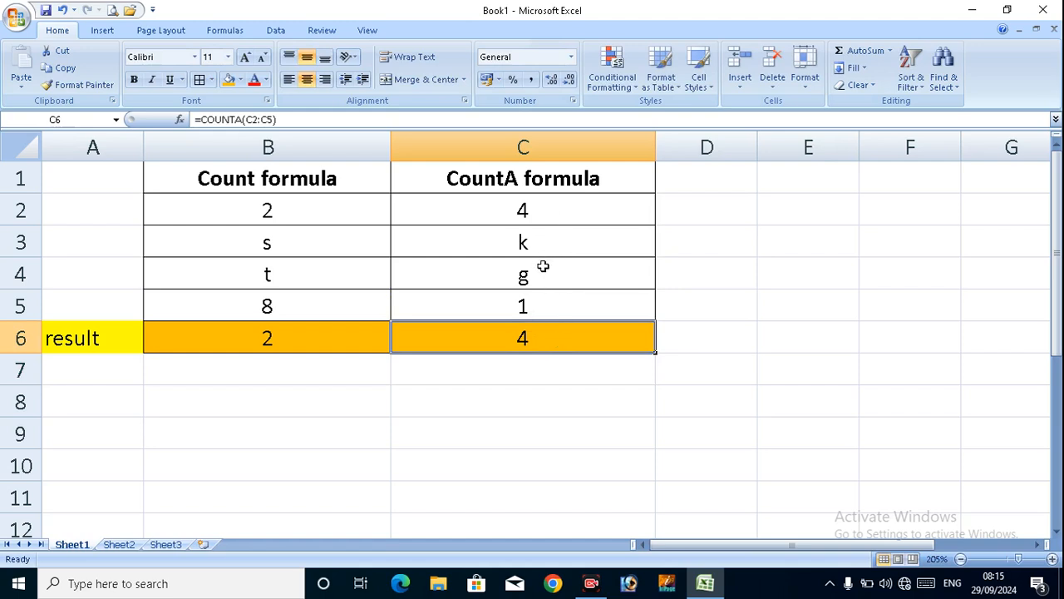
{"action": "left_click_drag", "start_coordinate": [541, 247], "coordinate": [542, 264]}
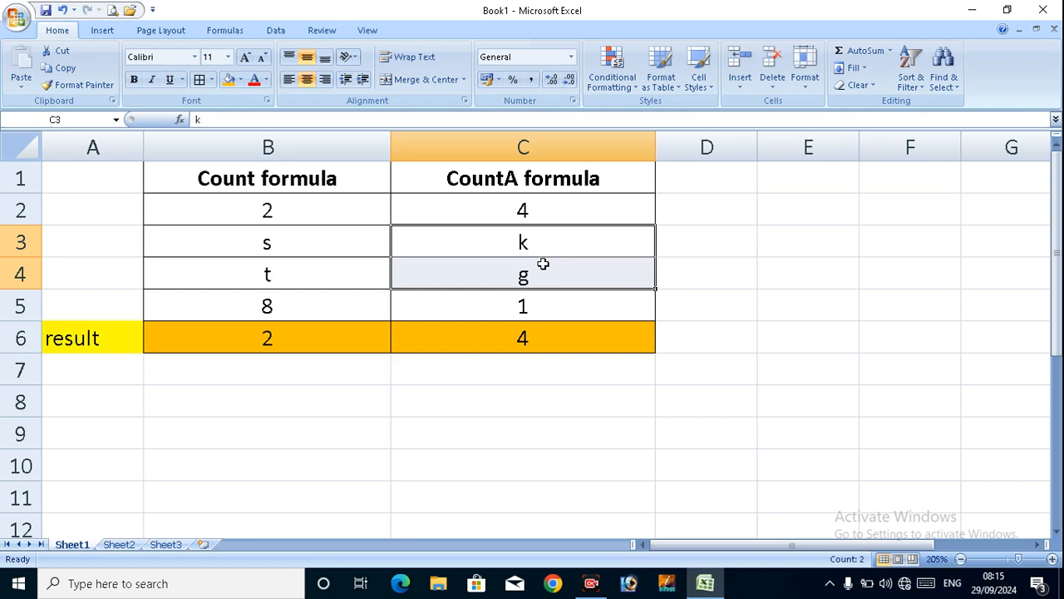
{"action": "left_click", "coordinate": [542, 213]}
{"action": "left_click", "coordinate": [542, 303]}
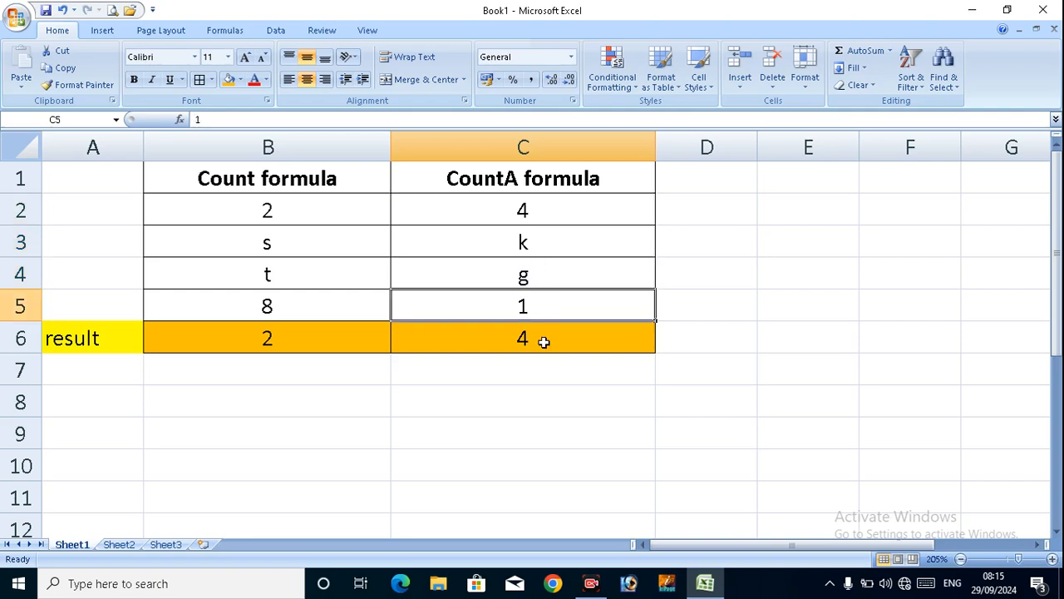
{"action": "left_click", "coordinate": [544, 341]}
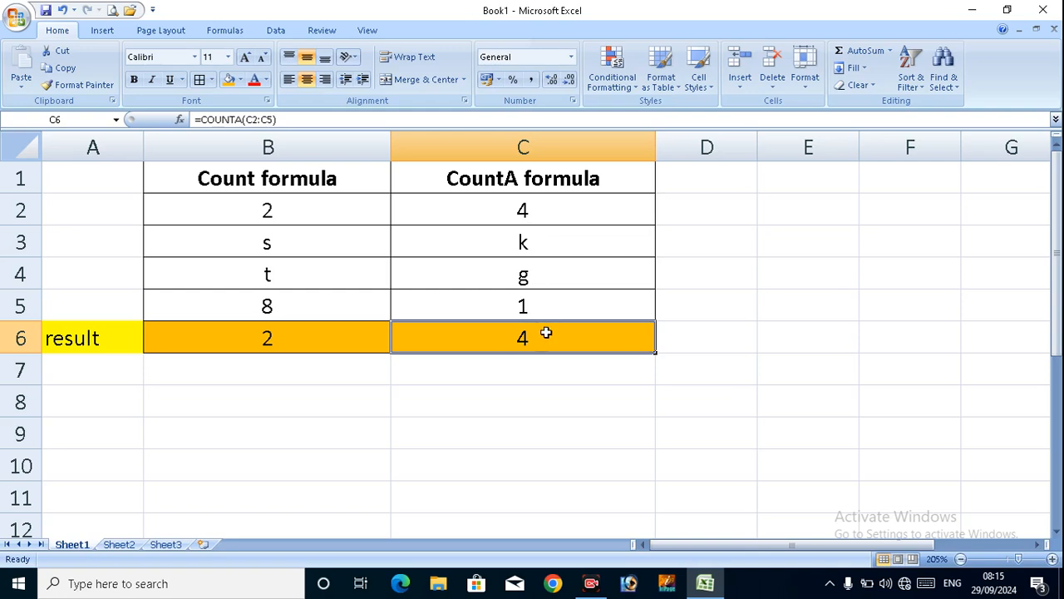
{"action": "left_click", "coordinate": [329, 336]}
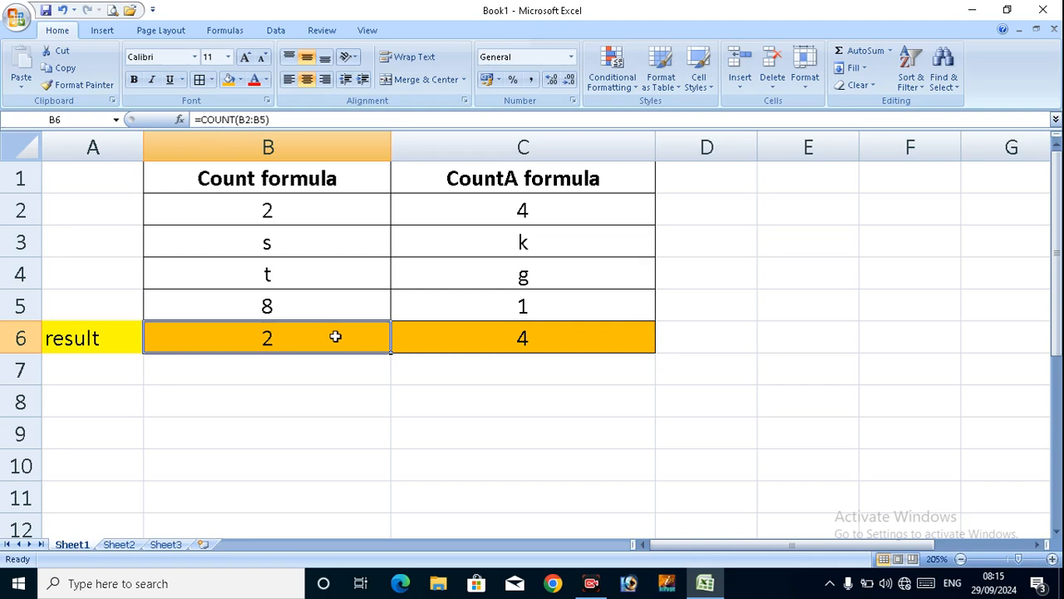